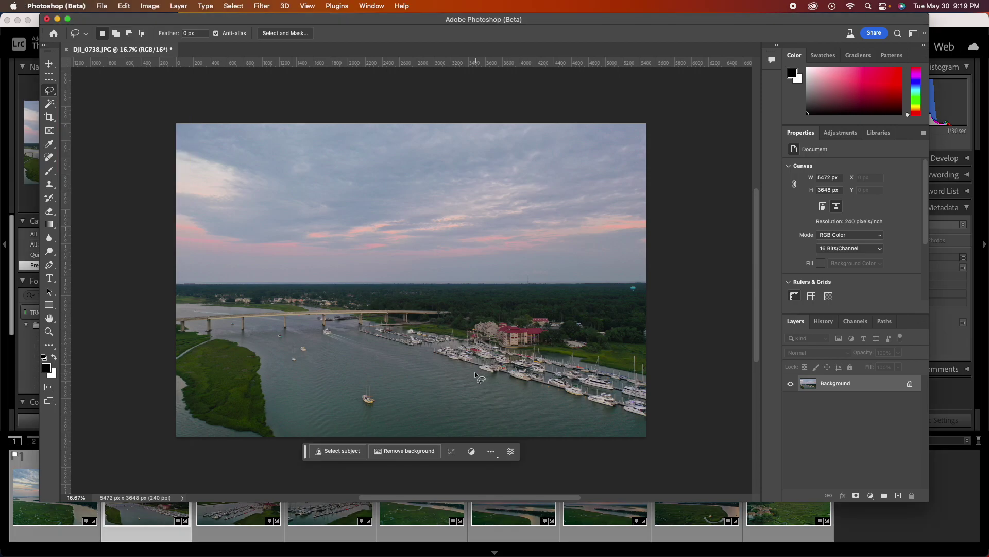
Lasso a large patch of open water beside the marina and generate a fill with the prompt "Pirate ship"
{"action": "mouse_move", "coordinate": [459, 368]}
{"action": "left_mouse_down"}
{"action": "mouse_move", "coordinate": [377, 352]}
{"action": "mouse_move", "coordinate": [380, 389]}
{"action": "mouse_move", "coordinate": [426, 431]}
{"action": "left_mouse_up"}
{"action": "left_click_drag", "start_coordinate": [504, 394], "coordinate": [461, 368]}
{"action": "left_click", "coordinate": [364, 449]}
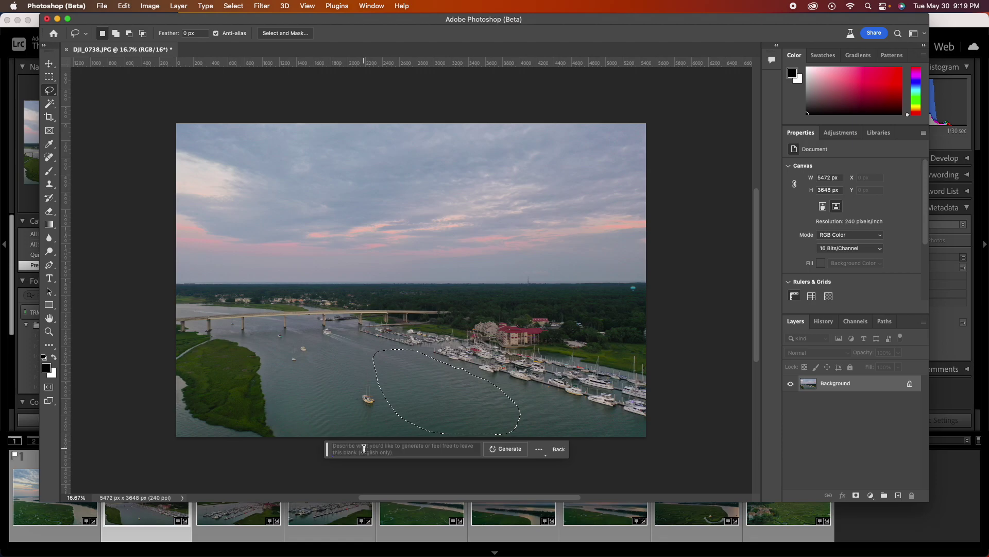
{"action": "type", "text": "Pirate ship"}
{"action": "key", "text": "Return"}
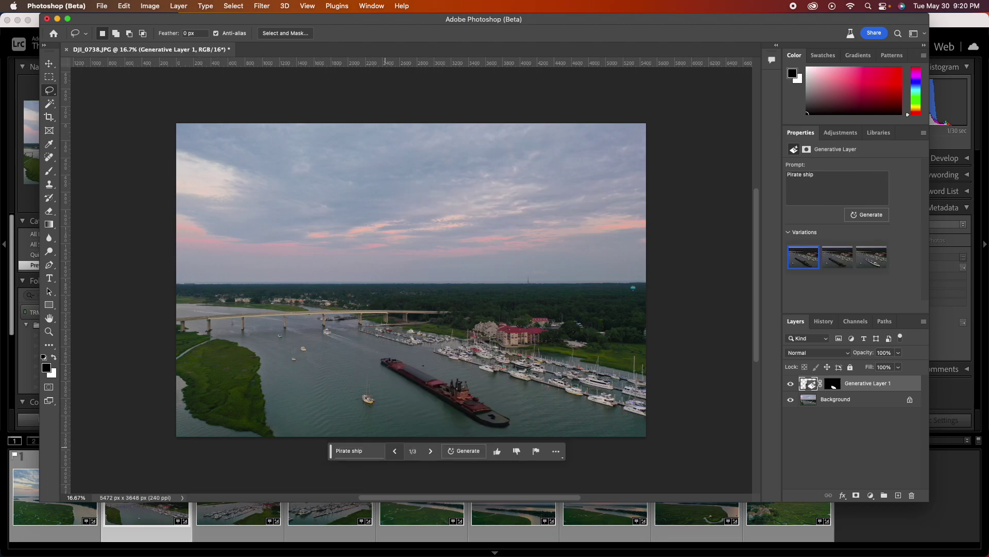
Preview the second and third pirate ship variations, and delete the generative layer
{"action": "left_click", "coordinate": [853, 261]}
{"action": "left_click", "coordinate": [869, 262]}
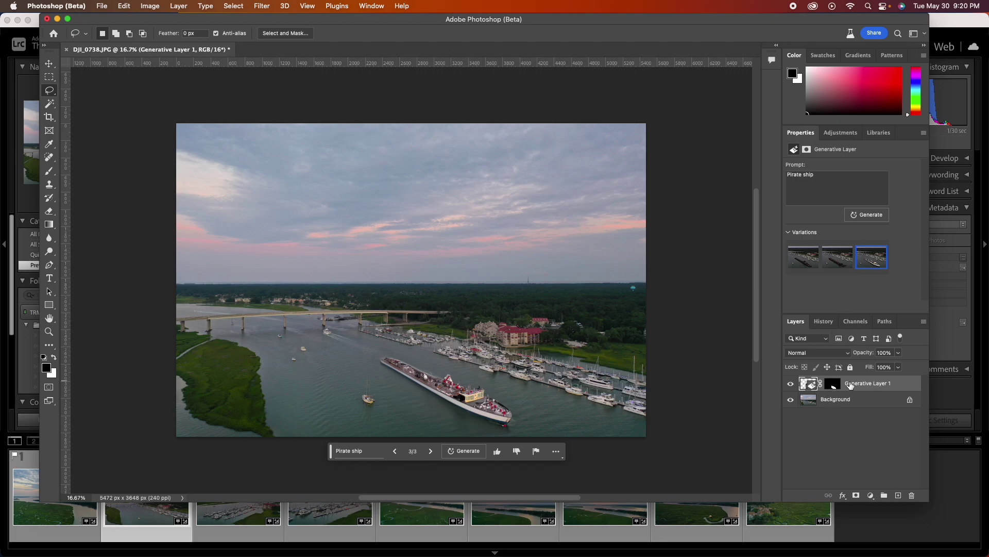
{"action": "left_click_drag", "start_coordinate": [851, 384], "coordinate": [912, 495]}
Lasso a smaller, narrow patch of water, generate a fill with the prompt "Pirate ship black", and preview its other variations
{"action": "mouse_move", "coordinate": [489, 389]}
{"action": "left_mouse_down"}
{"action": "mouse_move", "coordinate": [412, 370]}
{"action": "mouse_move", "coordinate": [439, 398]}
{"action": "mouse_move", "coordinate": [491, 416]}
{"action": "mouse_move", "coordinate": [490, 390]}
{"action": "left_mouse_up"}
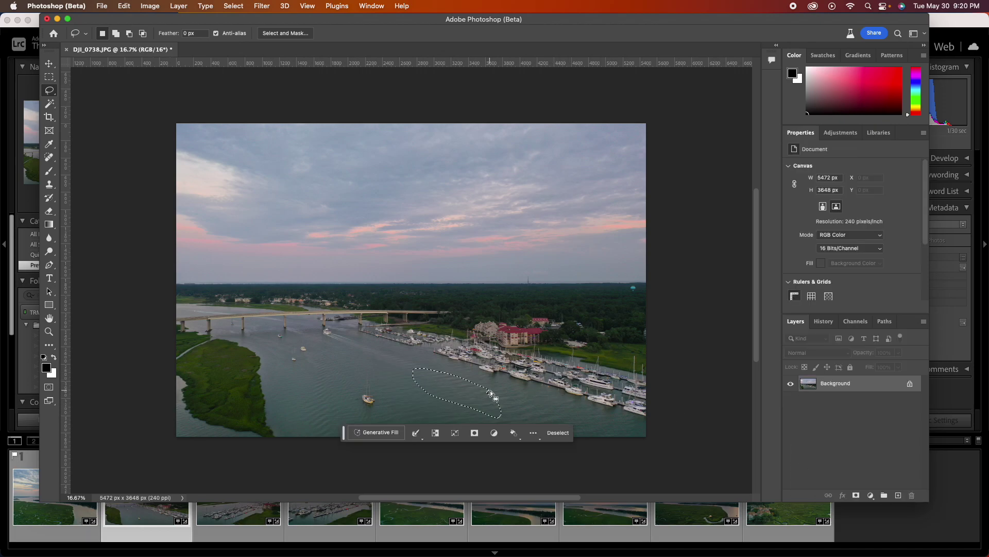
{"action": "left_click", "coordinate": [380, 433]}
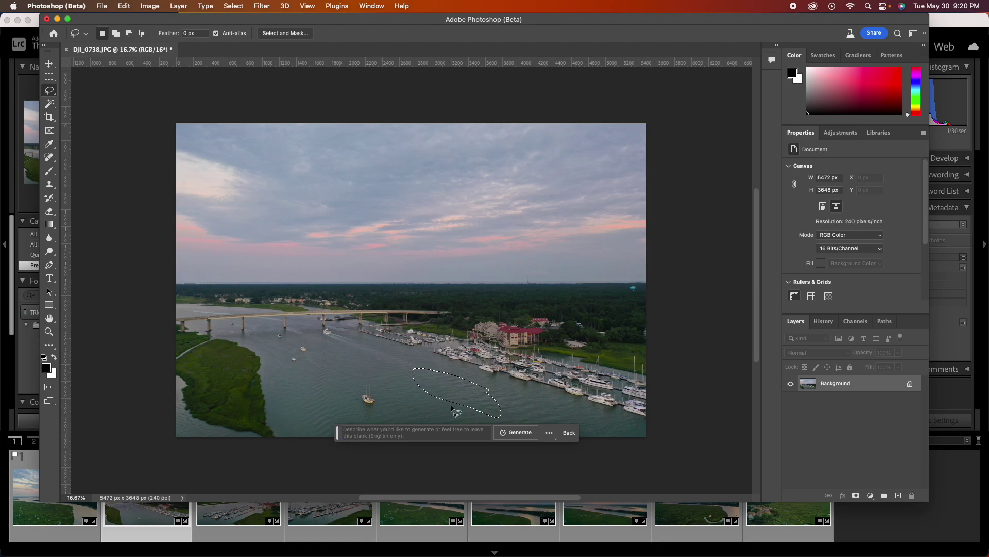
{"action": "type", "text": "Pirate ship black"}
{"action": "key", "text": "Return"}
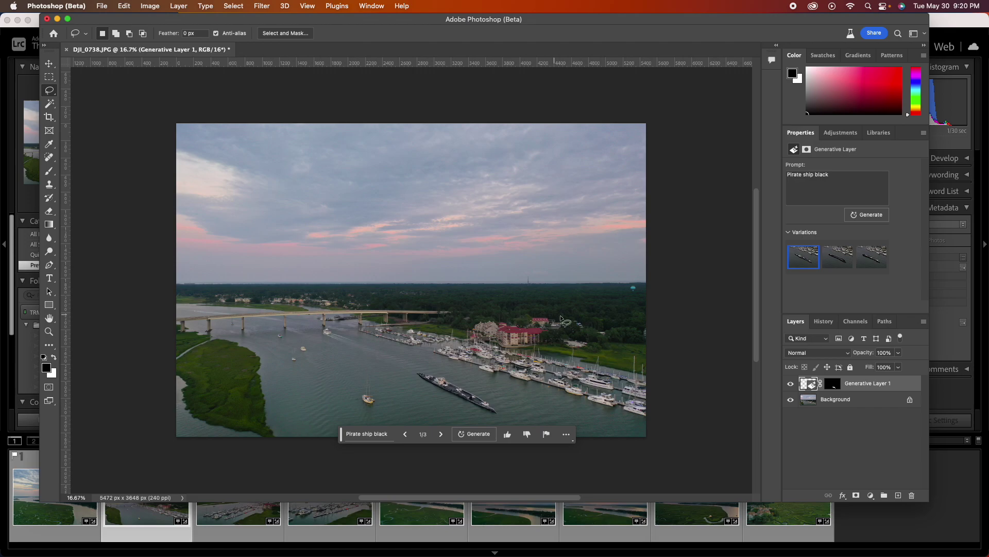
{"action": "left_click", "coordinate": [834, 258]}
{"action": "left_click", "coordinate": [867, 263]}
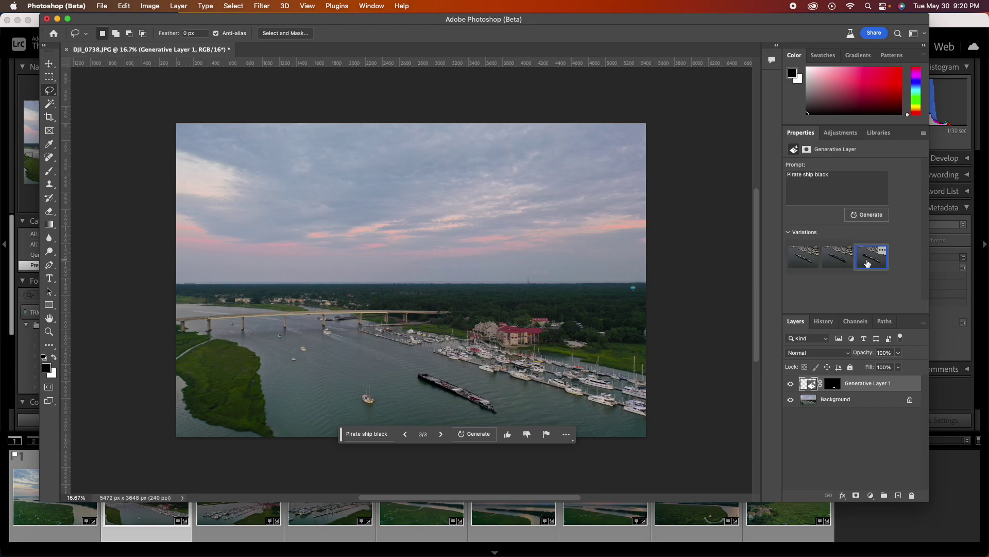
Try to regenerate the layer's content with the prompt "submerine"
{"action": "left_click", "coordinate": [832, 183]}
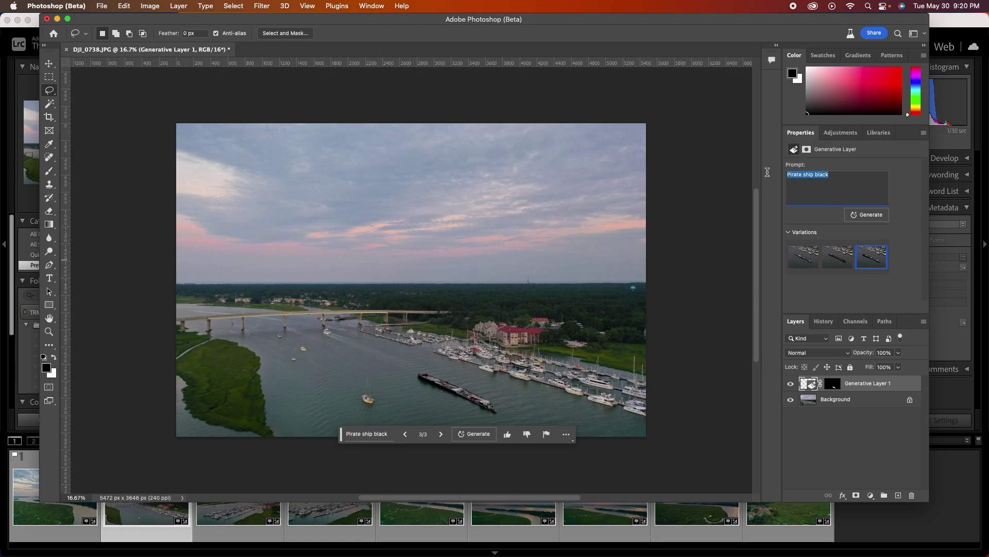
{"action": "type", "text": "submerine"}
{"action": "left_click", "coordinate": [873, 217]}
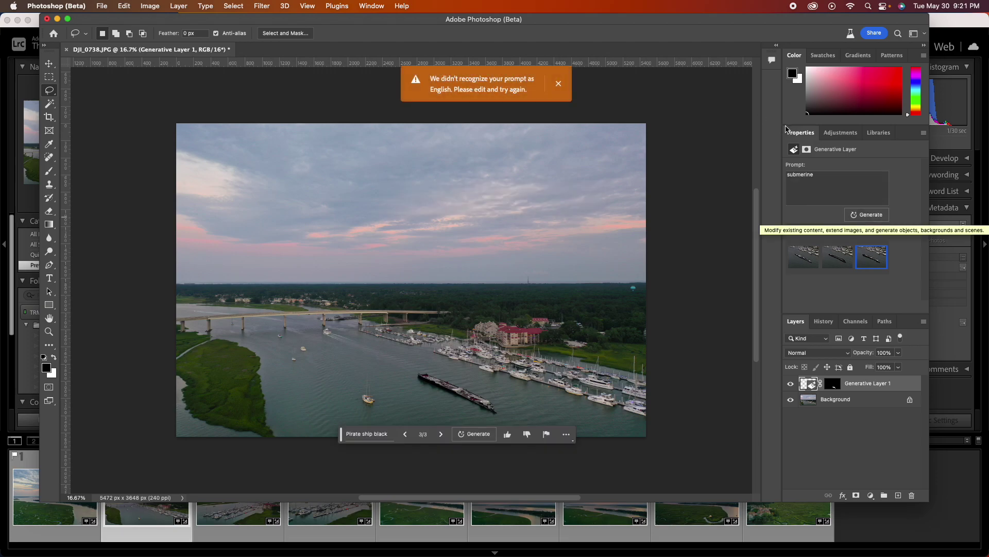
Regenerate the layer with the prompt "sub", compare the new variations, and choose the first
{"action": "double_click", "coordinate": [791, 175]}
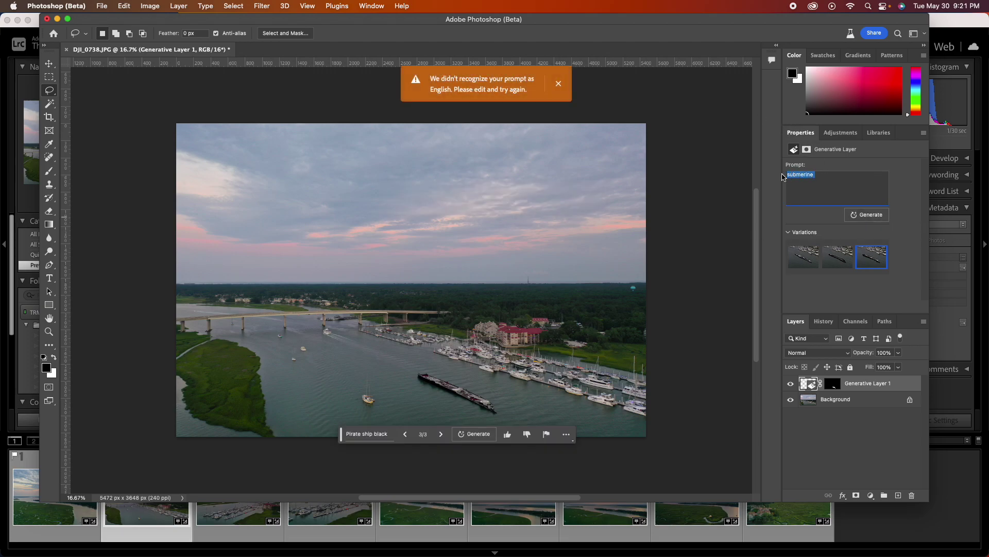
{"action": "type", "text": "sub"}
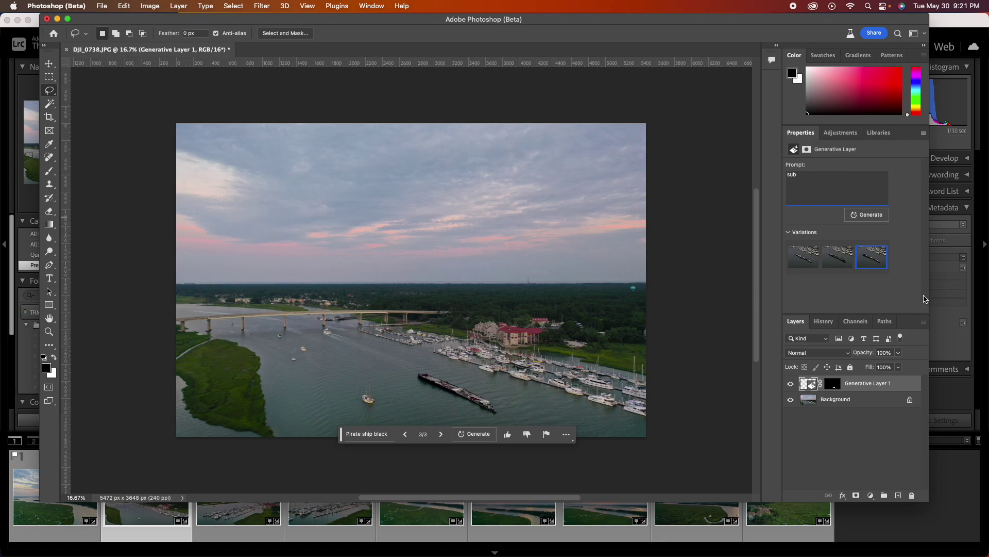
{"action": "left_click", "coordinate": [867, 214]}
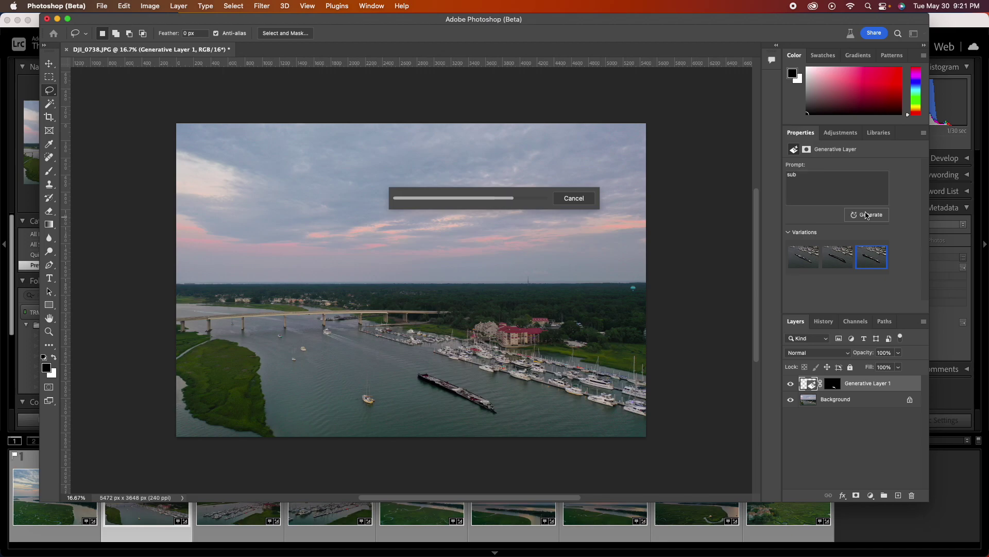
{"action": "left_click", "coordinate": [837, 264]}
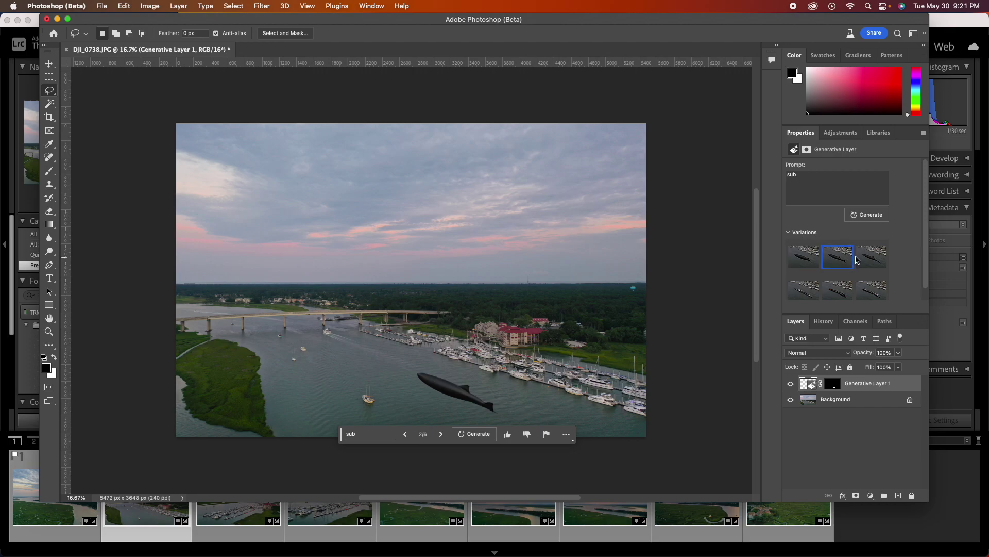
{"action": "left_click", "coordinate": [870, 258]}
{"action": "left_click", "coordinate": [801, 262]}
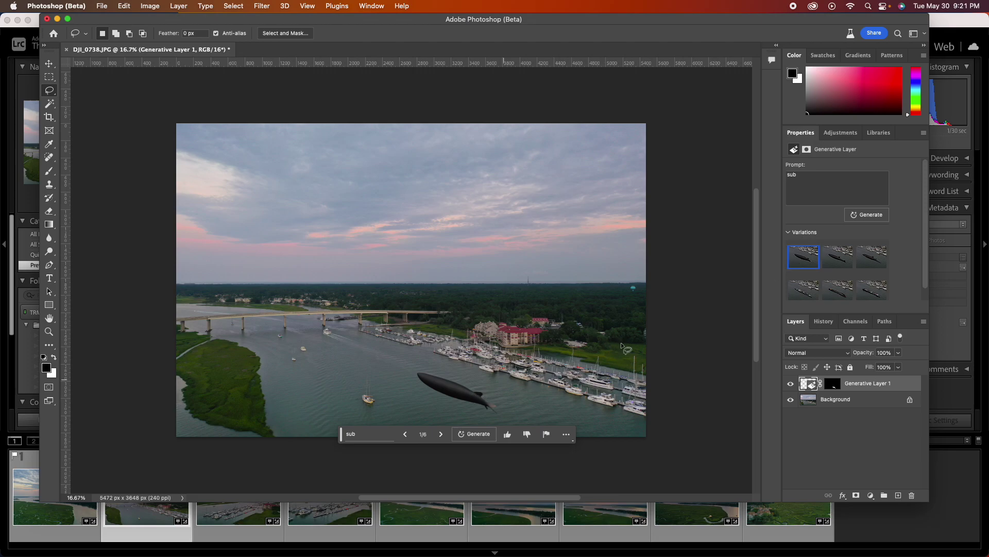
Regenerate the layer with the prompt "Whale", compare the new variations, and choose the third
{"action": "left_click", "coordinate": [818, 179]}
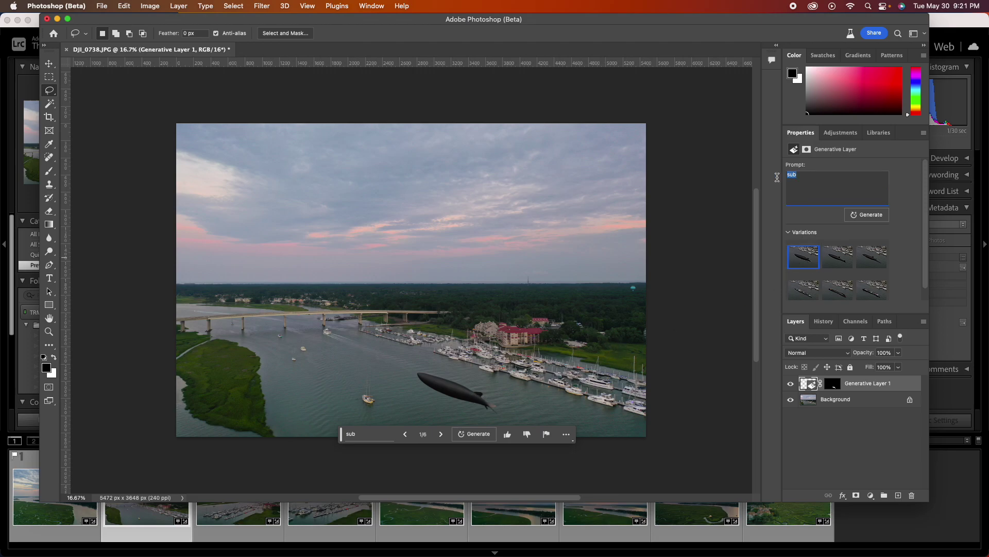
{"action": "type", "text": "Whale"}
{"action": "left_click", "coordinate": [872, 215]}
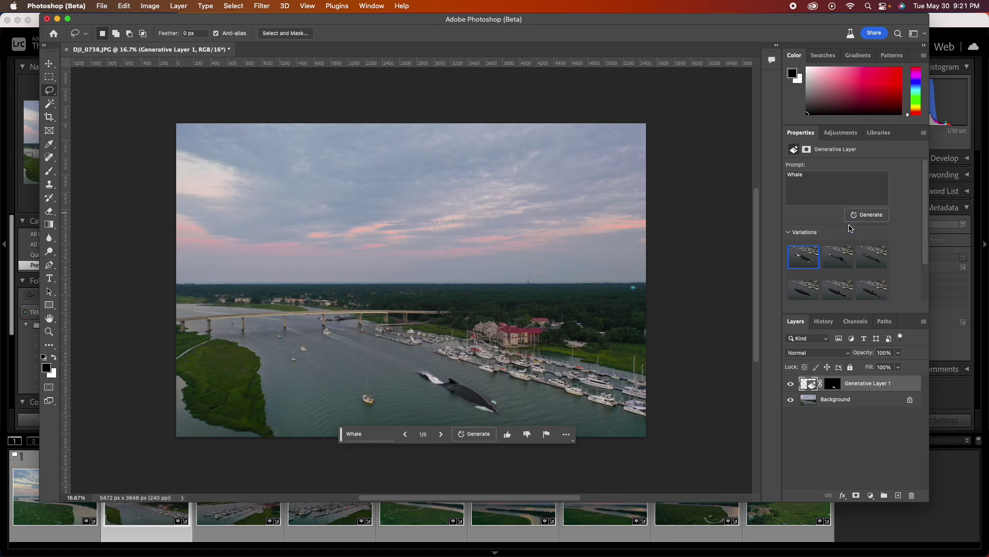
{"action": "left_click", "coordinate": [839, 262]}
{"action": "left_click", "coordinate": [876, 262]}
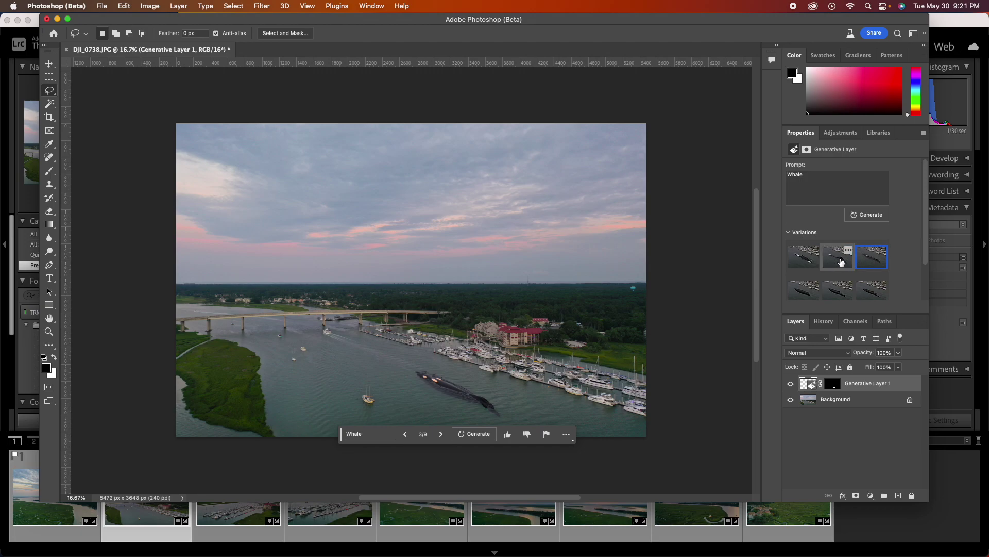
{"action": "left_click", "coordinate": [841, 262]}
{"action": "left_click", "coordinate": [875, 261]}
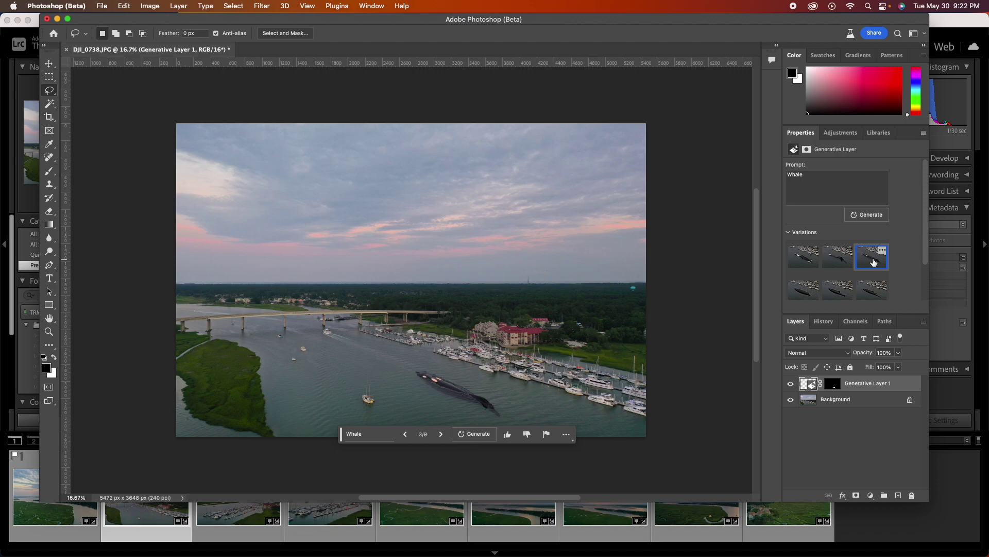
Lasso the small boat beside the whale and run Generative Fill with an empty prompt on the whale layer
{"action": "mouse_move", "coordinate": [382, 388]}
{"action": "left_mouse_down"}
{"action": "mouse_move", "coordinate": [357, 375]}
{"action": "mouse_move", "coordinate": [350, 403]}
{"action": "mouse_move", "coordinate": [384, 412]}
{"action": "mouse_move", "coordinate": [387, 390]}
{"action": "left_mouse_up"}
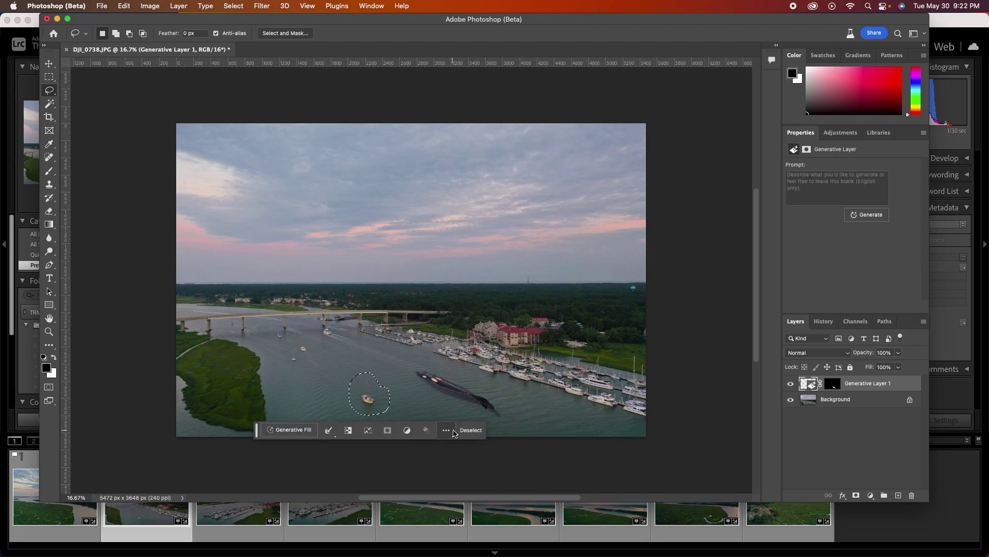
{"action": "left_click", "coordinate": [285, 429]}
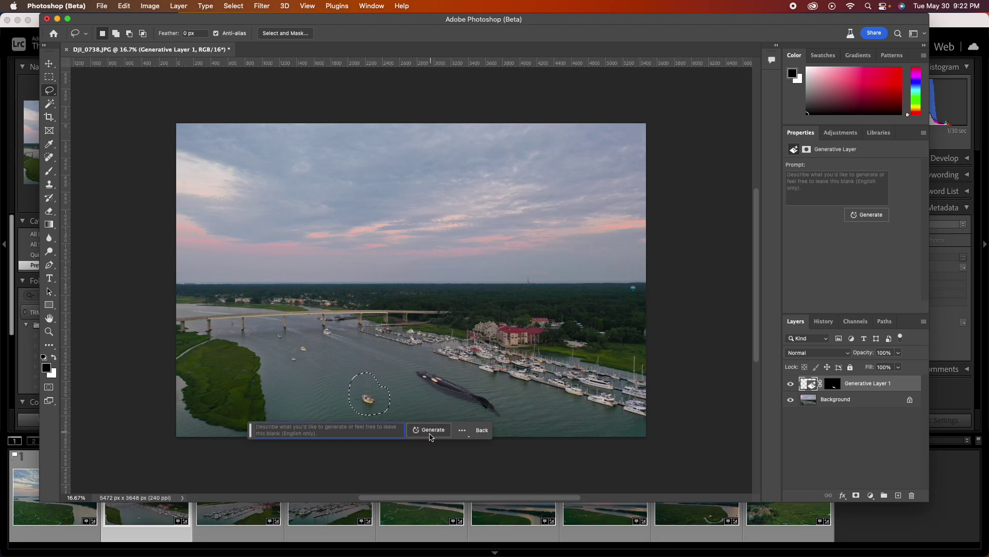
{"action": "left_click", "coordinate": [429, 430]}
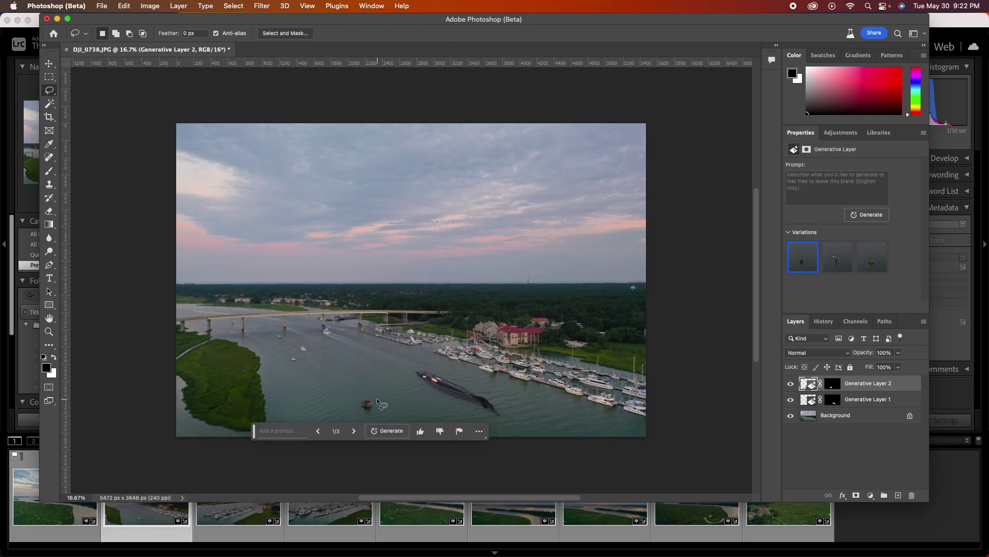
Toggle the boat fill layer's visibility to compare before and after, and delete that layer
{"action": "left_click", "coordinate": [791, 385]}
{"action": "left_click", "coordinate": [791, 385]}
{"action": "left_click", "coordinate": [791, 385]}
{"action": "left_click_drag", "start_coordinate": [864, 387], "coordinate": [911, 495]}
Remove the small boat beside the whale by lassoing it on the Background layer and running Generative Fill with an empty prompt
{"action": "left_click", "coordinate": [836, 402]}
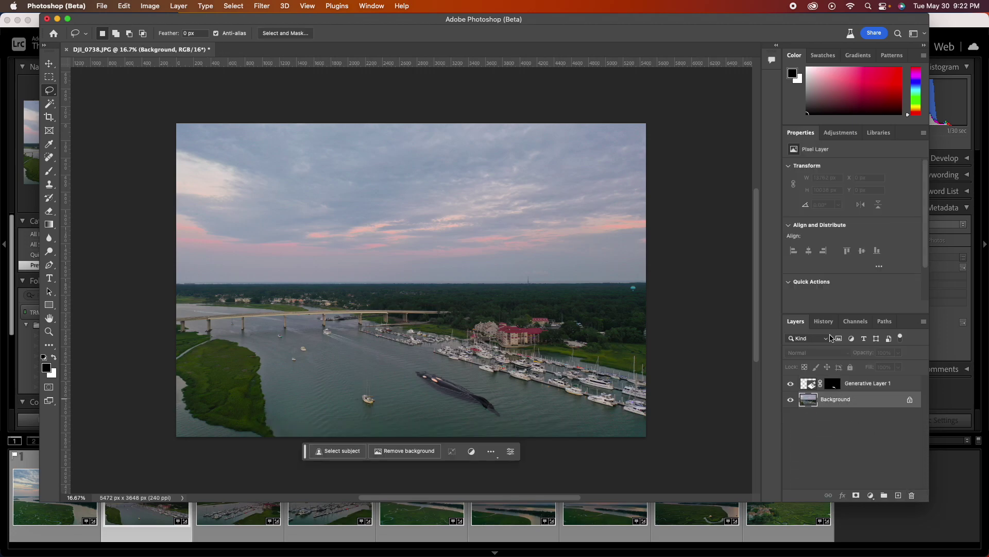
{"action": "mouse_move", "coordinate": [377, 370]}
{"action": "left_mouse_down"}
{"action": "mouse_move", "coordinate": [358, 367]}
{"action": "mouse_move", "coordinate": [360, 416]}
{"action": "mouse_move", "coordinate": [379, 372]}
{"action": "left_mouse_up"}
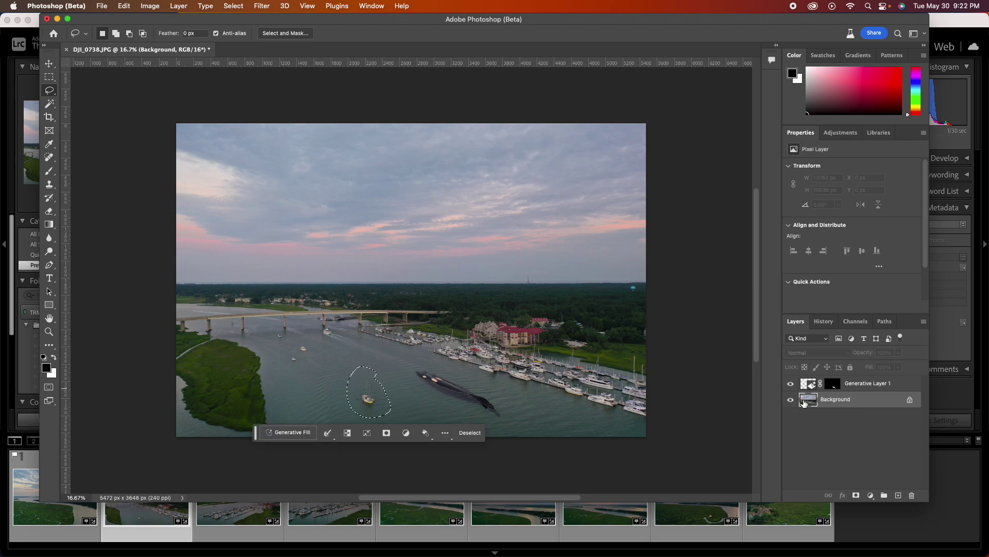
{"action": "left_click", "coordinate": [289, 432]}
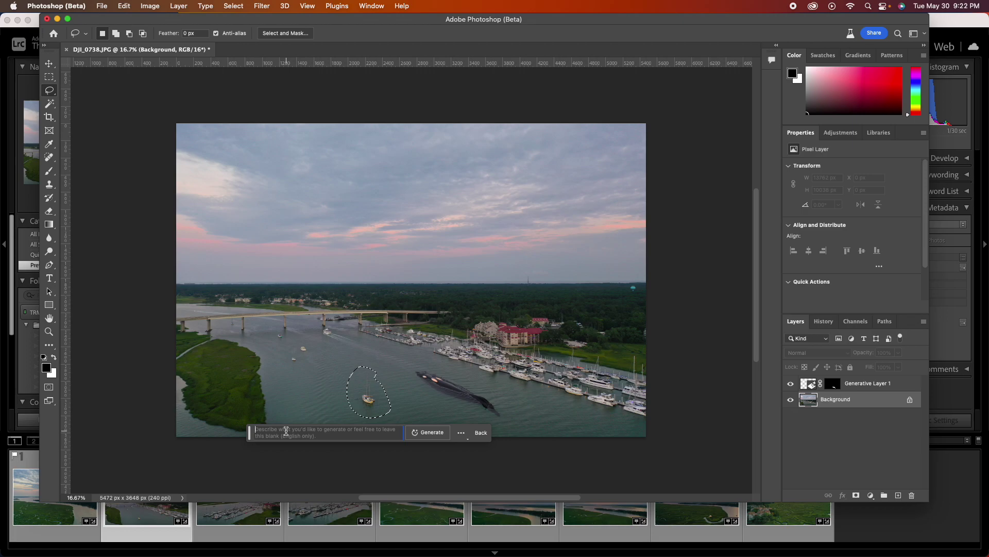
{"action": "left_click", "coordinate": [427, 432]}
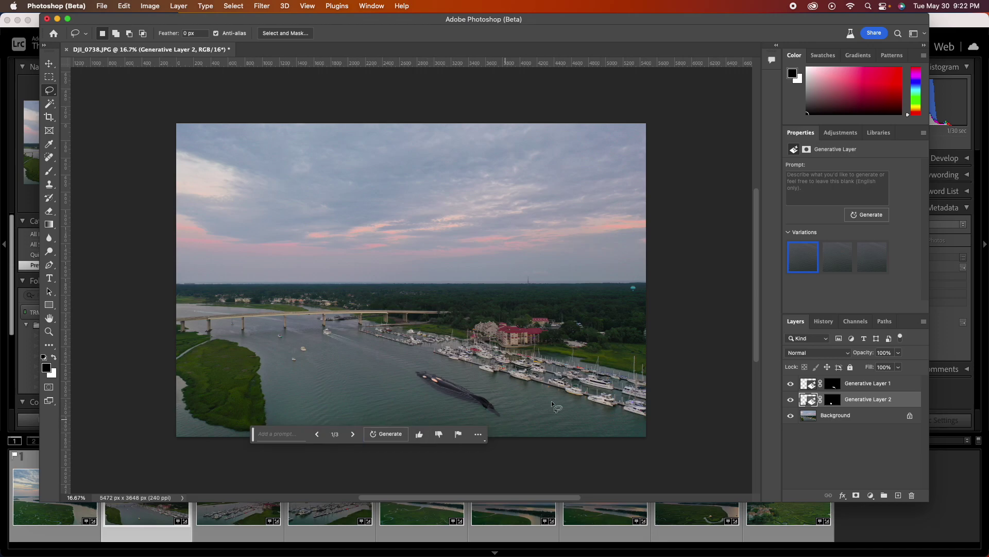
Lasso a large patch of water beside the whale and generate a fill with the prompt "Pirate 3 mast sail boat"
{"action": "mouse_move", "coordinate": [377, 364]}
{"action": "left_mouse_down"}
{"action": "mouse_move", "coordinate": [324, 359]}
{"action": "mouse_move", "coordinate": [321, 397]}
{"action": "mouse_move", "coordinate": [383, 427]}
{"action": "mouse_move", "coordinate": [417, 425]}
{"action": "mouse_move", "coordinate": [417, 382]}
{"action": "mouse_move", "coordinate": [378, 365]}
{"action": "left_mouse_up"}
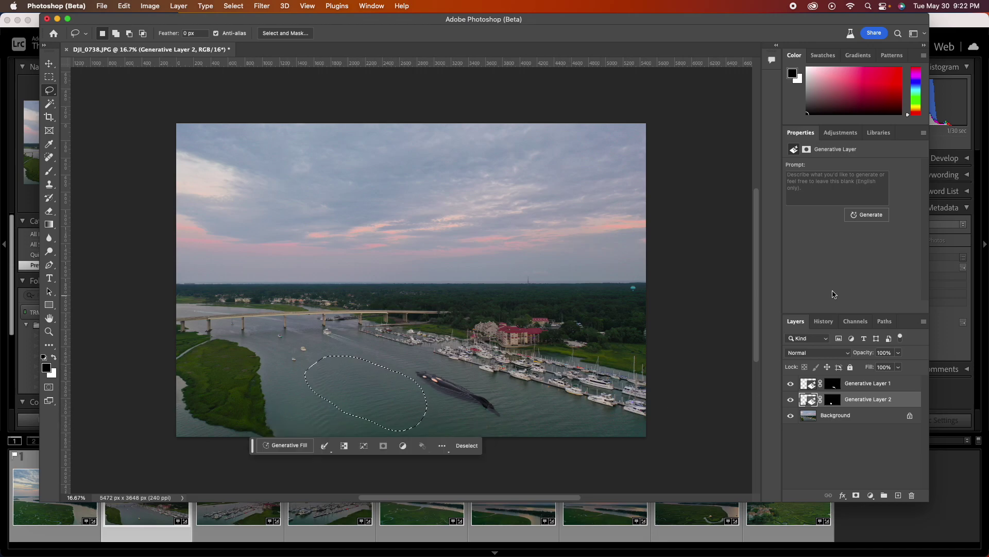
{"action": "left_click", "coordinate": [283, 446]}
{"action": "type", "text": "Pirate Sal"}
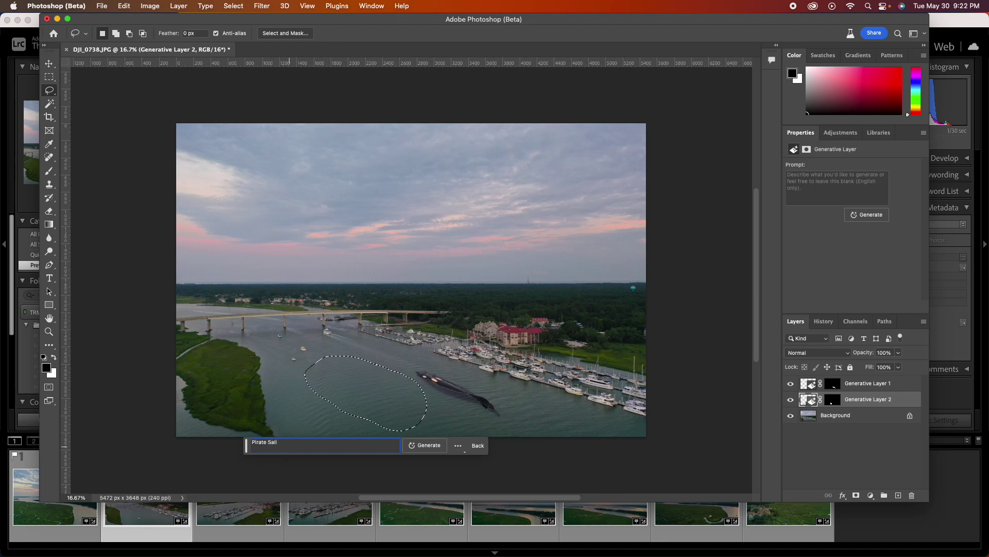
{"action": "key", "text": "BackSpace"}
{"action": "type", "text": "3 ma"}
{"action": "key", "text": "Return"}
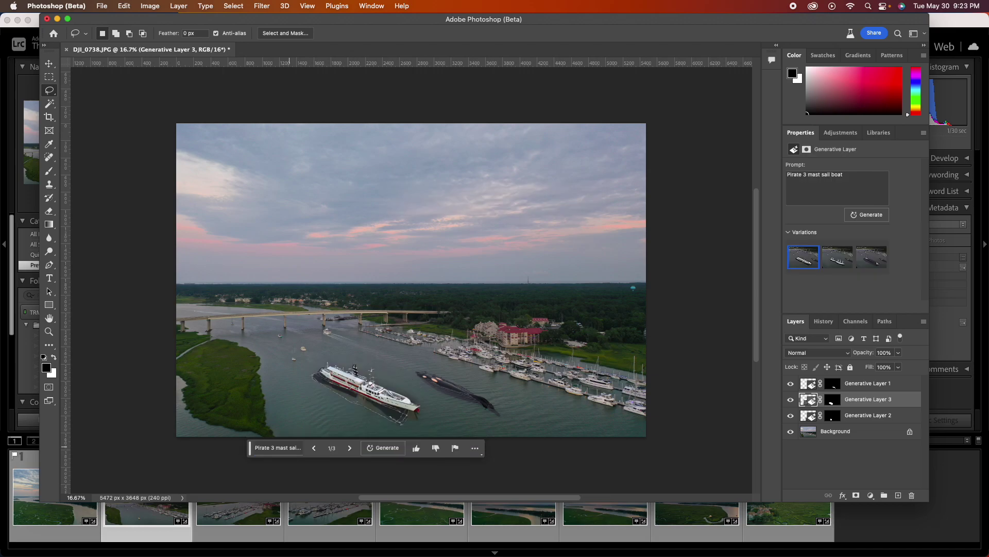
Compare the three sail boat variations and return to the second one
{"action": "left_click", "coordinate": [838, 258]}
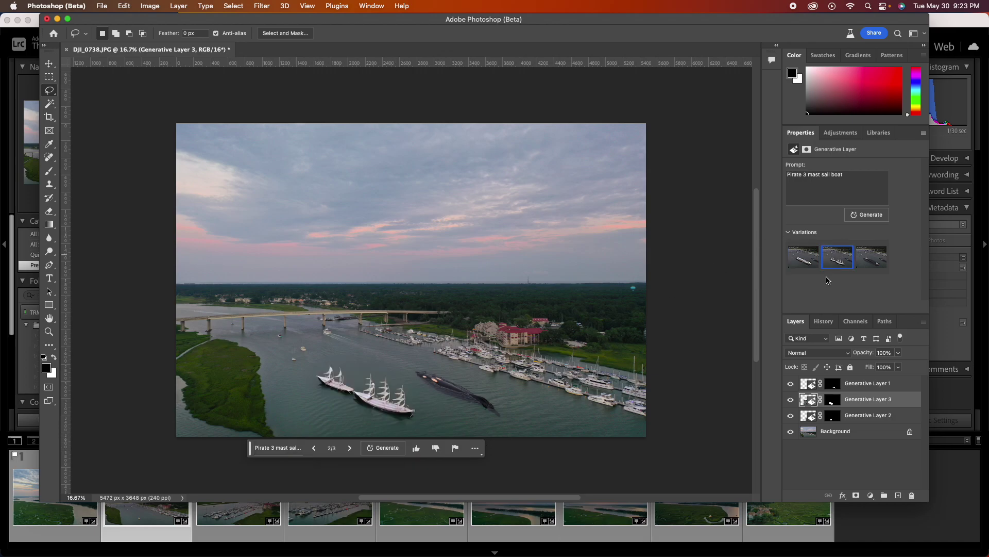
{"action": "left_click", "coordinate": [871, 263]}
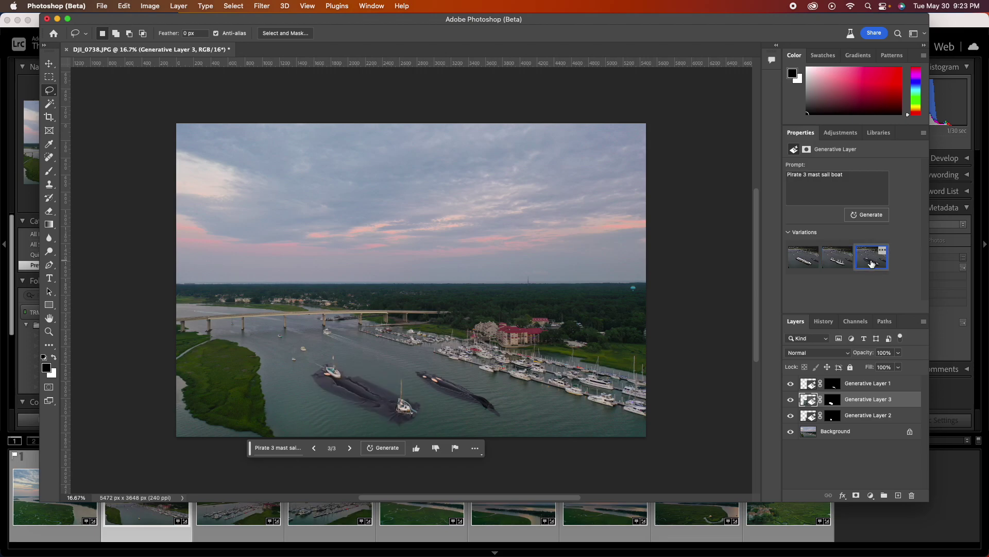
{"action": "left_click", "coordinate": [839, 262]}
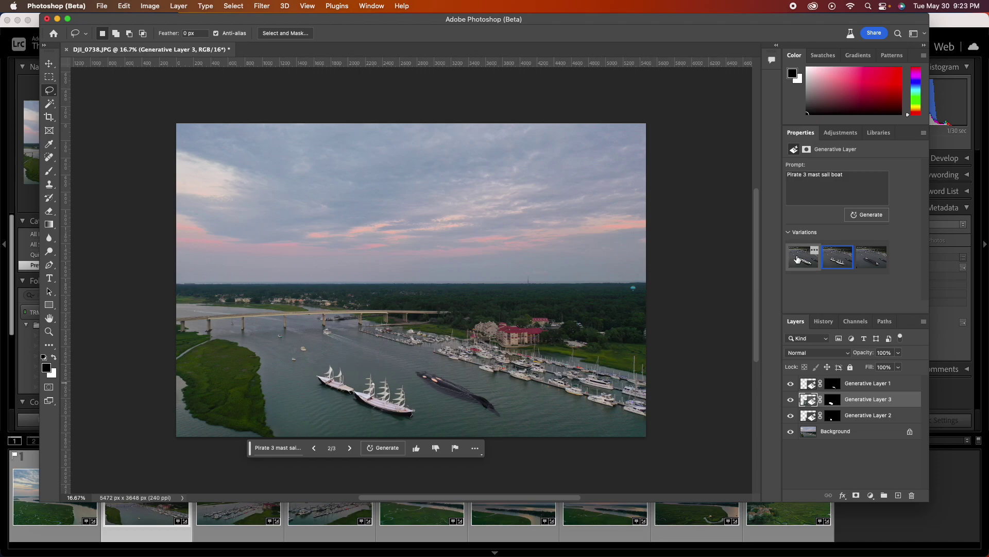
{"action": "left_click", "coordinate": [819, 260]}
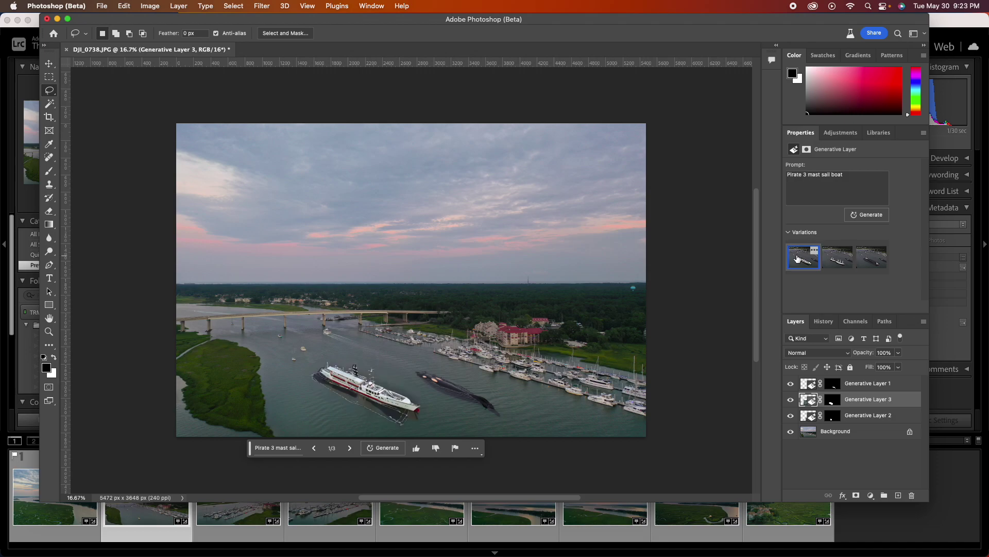
{"action": "left_click", "coordinate": [828, 264]}
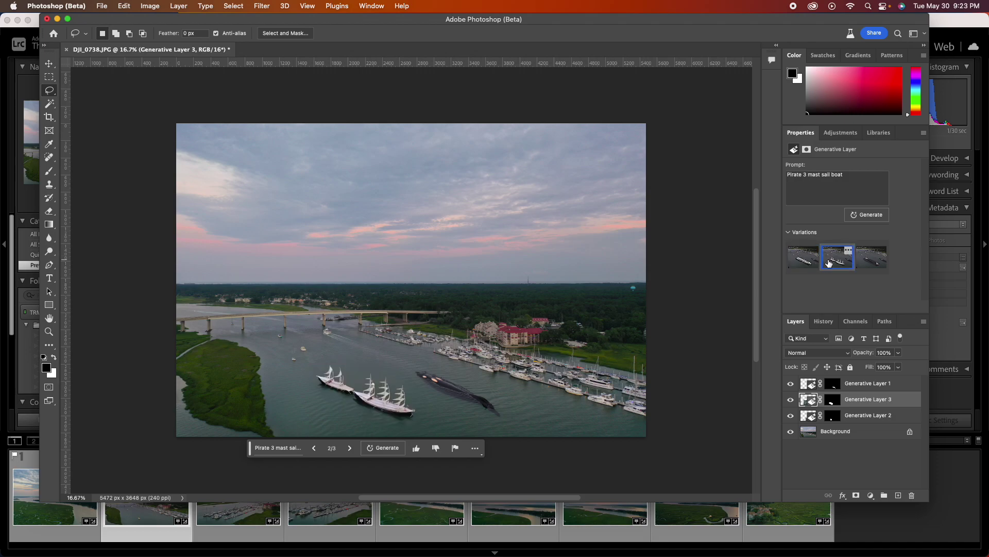
Remove "Pirate" from the prompt and regenerate the layer with "3 mast sail boat"
{"action": "left_click", "coordinate": [798, 174]}
{"action": "double_click", "coordinate": [798, 174]}
{"action": "key", "text": "BackSpace"}
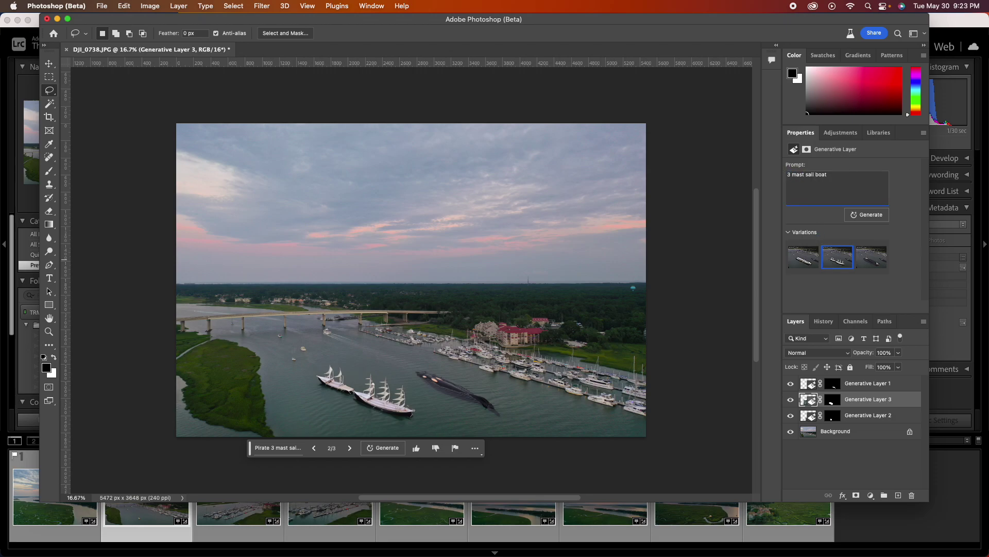
{"action": "left_click", "coordinate": [870, 215]}
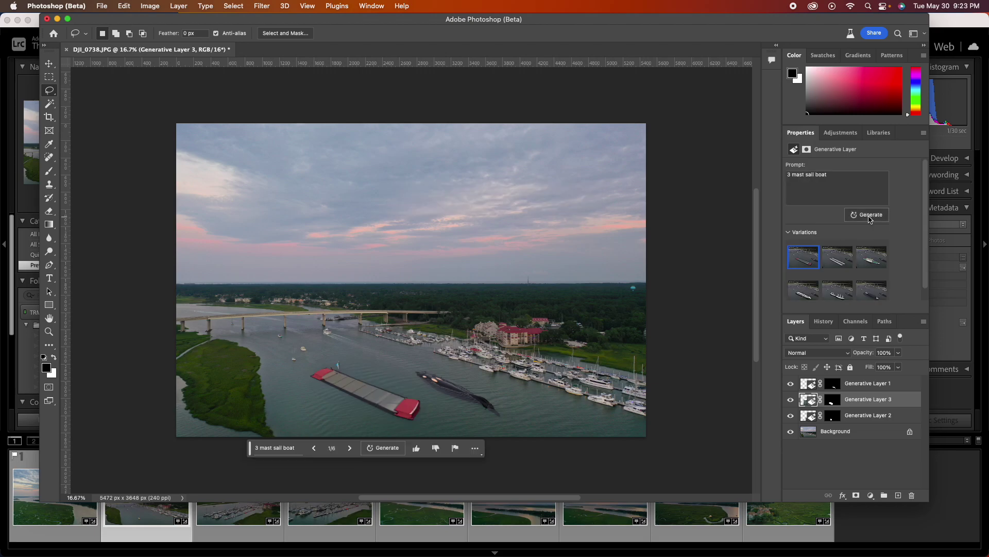
Compare the six sail boat variations and keep the fifth one, with the white three-masted ships
{"action": "left_click", "coordinate": [837, 258]}
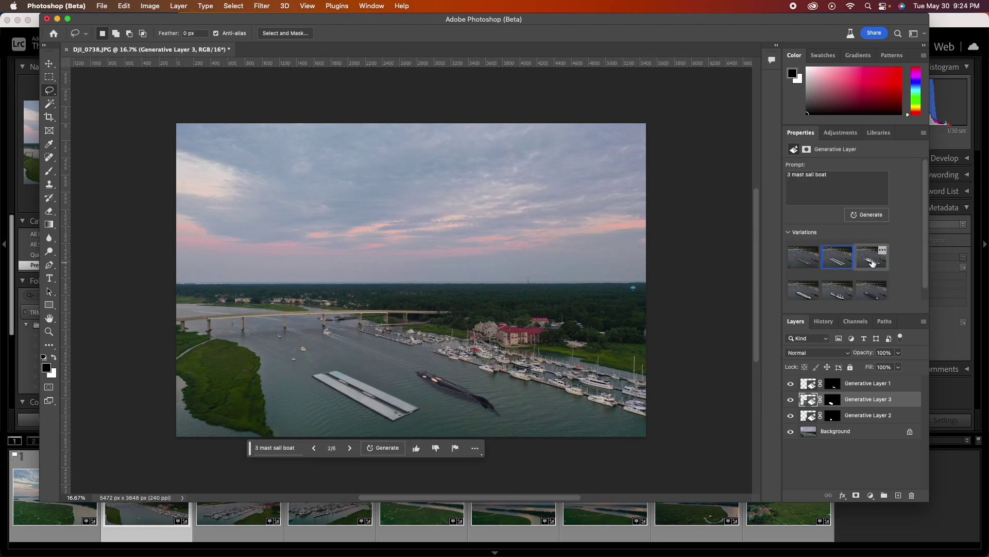
{"action": "left_click", "coordinate": [872, 263]}
{"action": "left_click", "coordinate": [868, 287]}
{"action": "left_click", "coordinate": [837, 295]}
{"action": "left_click", "coordinate": [803, 299]}
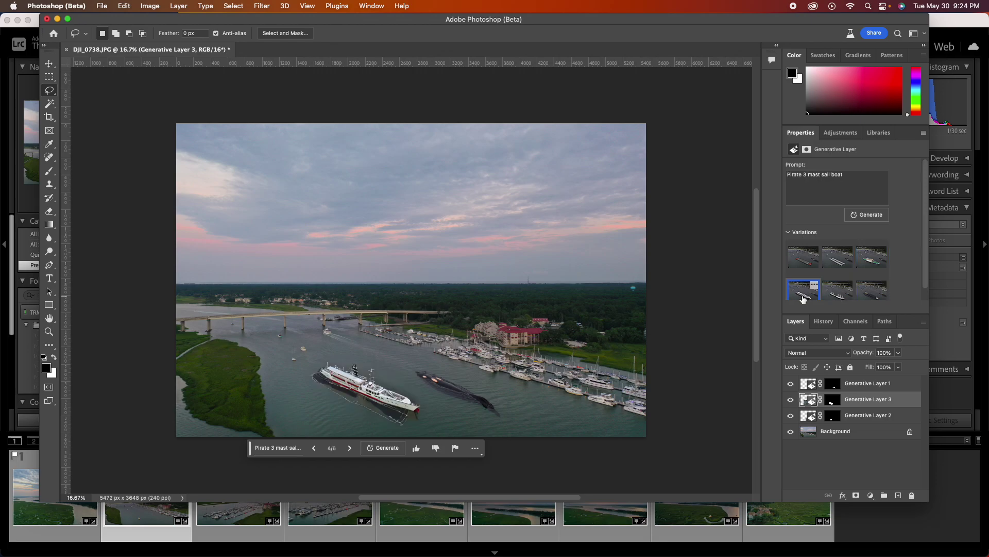
{"action": "left_click", "coordinate": [849, 287]}
{"action": "scroll", "coordinate": [851, 286], "scroll_direction": "down", "scroll_amount": 1}
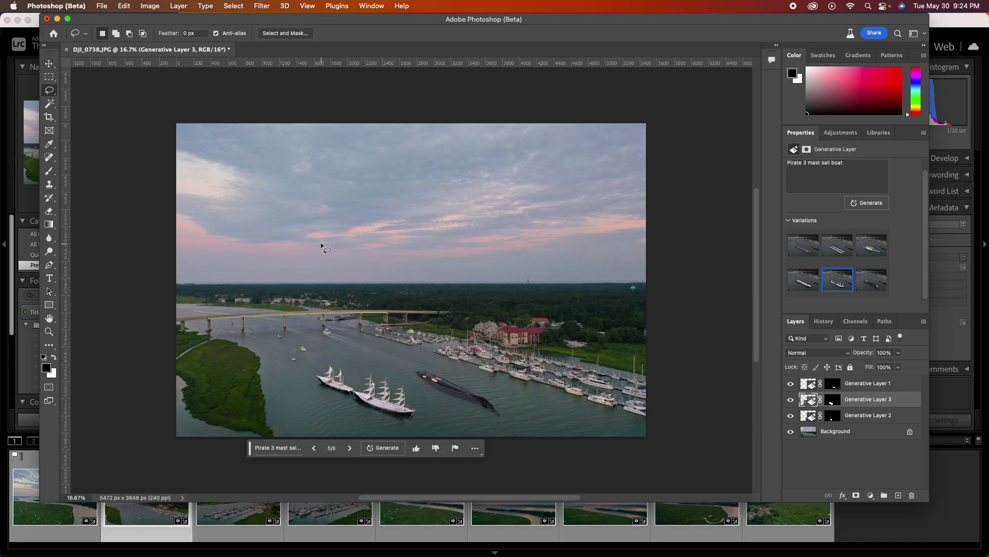
Lasso a patch of sky above the bridge on the Background layer and generate a fill with the prompt "Red Dragon"
{"action": "mouse_move", "coordinate": [314, 194]}
{"action": "left_mouse_down"}
{"action": "mouse_move", "coordinate": [262, 216]}
{"action": "mouse_move", "coordinate": [268, 245]}
{"action": "mouse_move", "coordinate": [332, 256]}
{"action": "mouse_move", "coordinate": [373, 216]}
{"action": "mouse_move", "coordinate": [332, 185]}
{"action": "mouse_move", "coordinate": [310, 192]}
{"action": "left_mouse_up"}
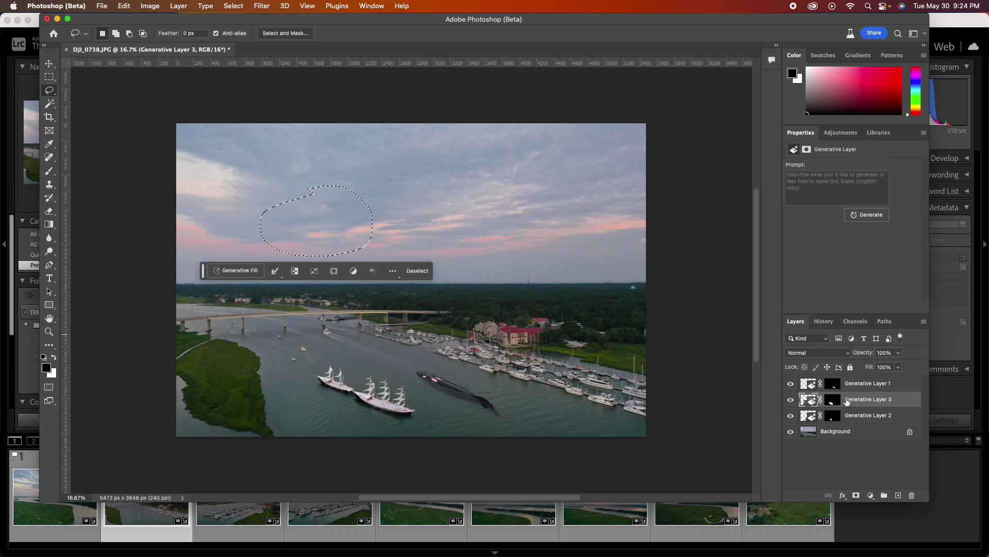
{"action": "left_click", "coordinate": [847, 438]}
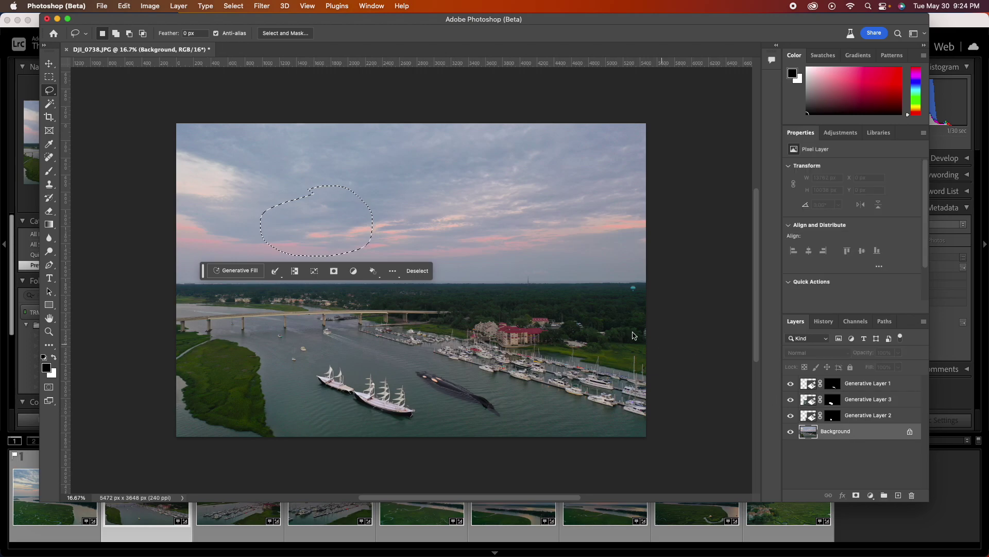
{"action": "left_click", "coordinate": [234, 271]}
{"action": "type", "text": "Red Dr"}
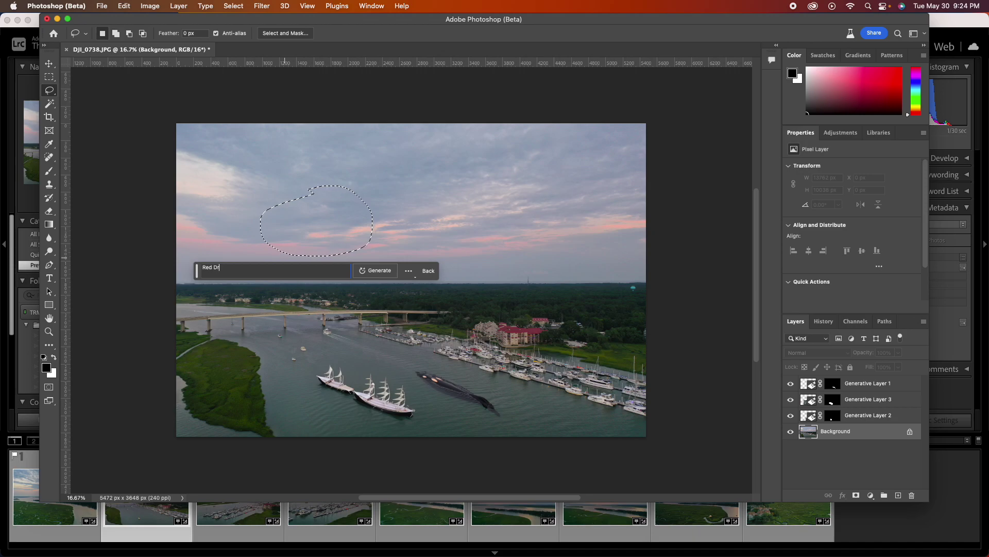
{"action": "type", "text": "ogon"}
{"action": "left_click", "coordinate": [386, 272]}
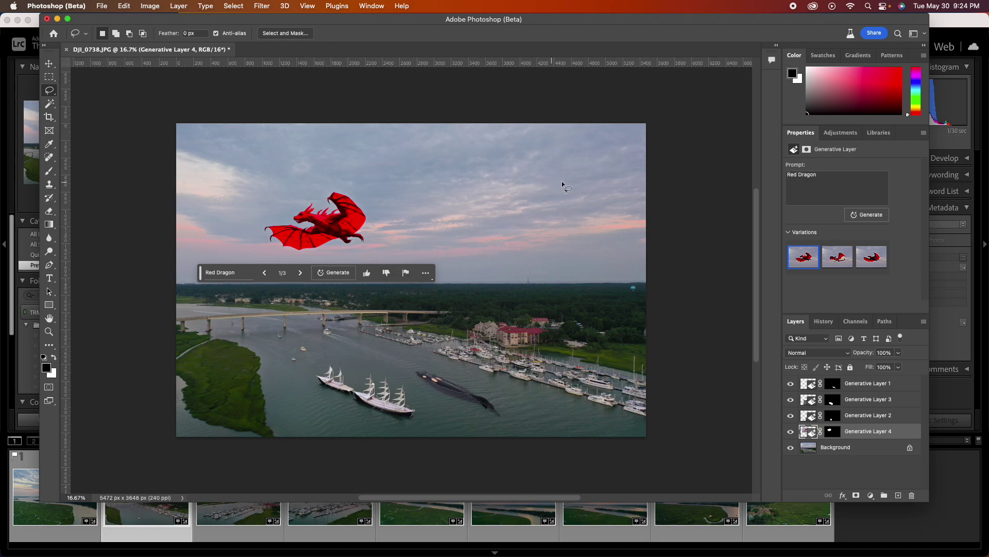
Review the second and third red dragon variations, then remove "Red" from the prompt and regenerate with "Dragon"
{"action": "left_click", "coordinate": [841, 262]}
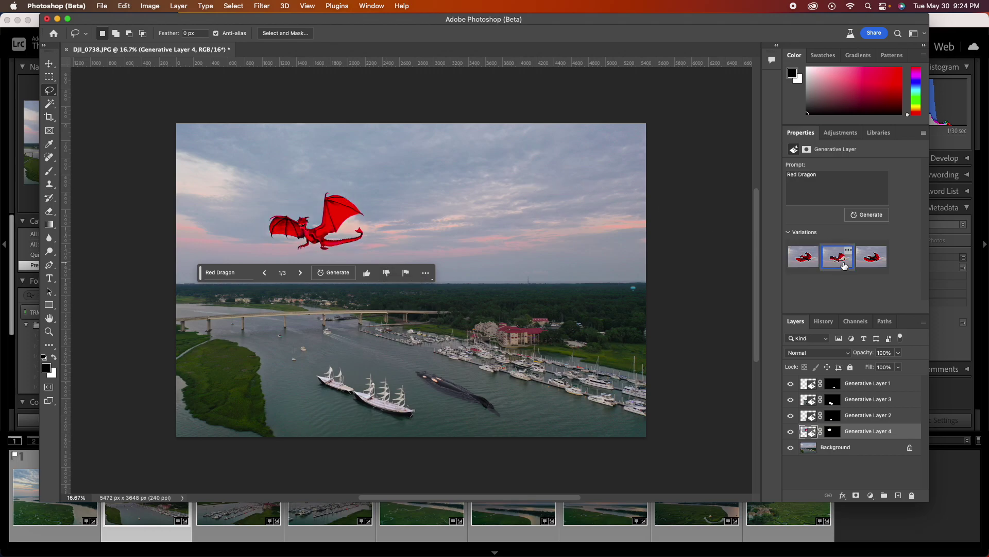
{"action": "left_click", "coordinate": [873, 263]}
{"action": "double_click", "coordinate": [792, 174]}
{"action": "key", "text": "BackSpace"}
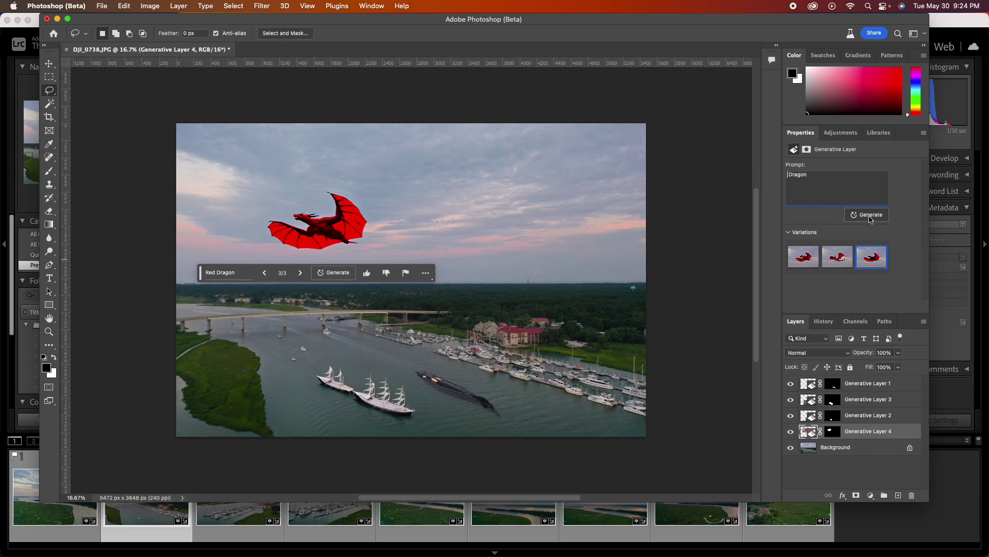
{"action": "left_click", "coordinate": [866, 215]}
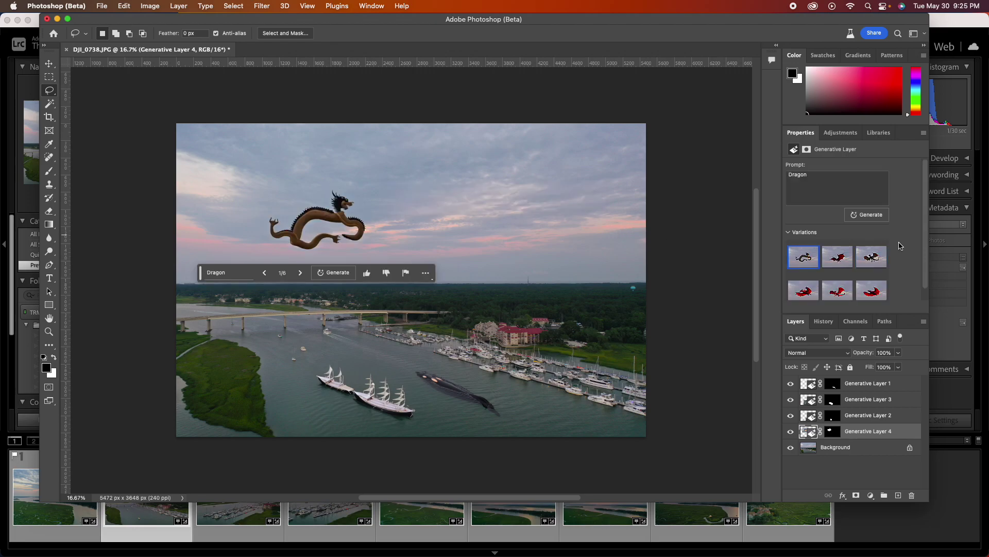
Preview the second and third "Dragon" variations, then delete the dragon's generative layer
{"action": "left_click", "coordinate": [840, 258]}
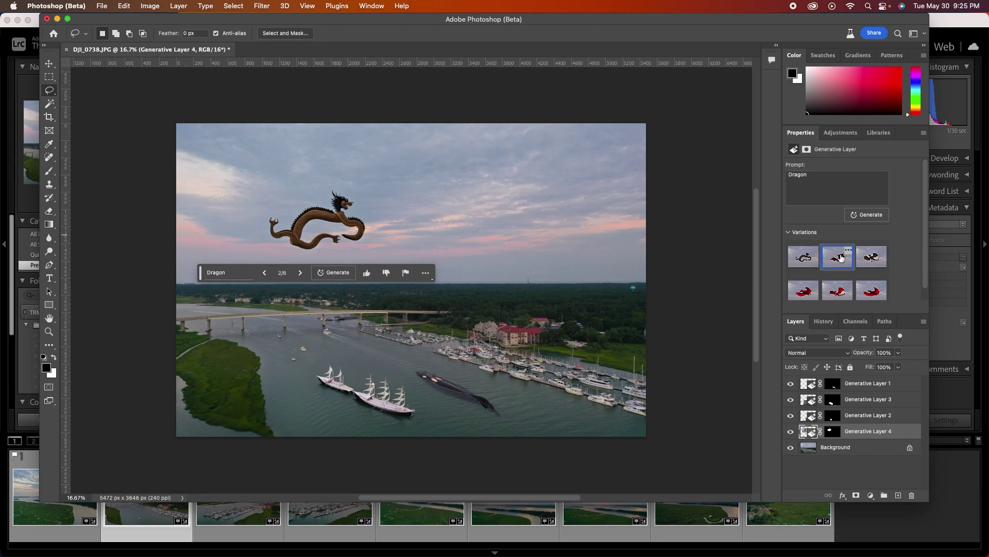
{"action": "left_click", "coordinate": [871, 259]}
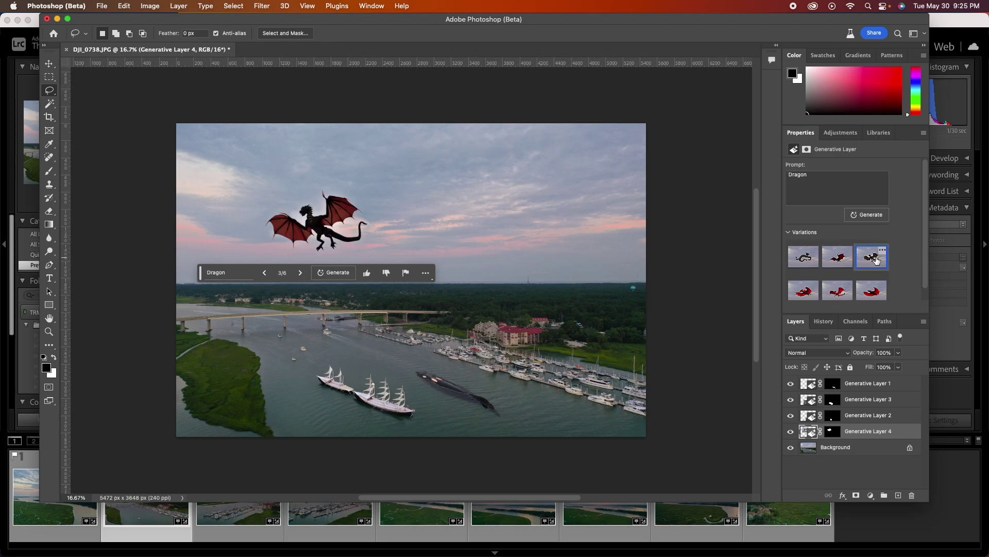
{"action": "left_click_drag", "start_coordinate": [860, 431], "coordinate": [911, 495]}
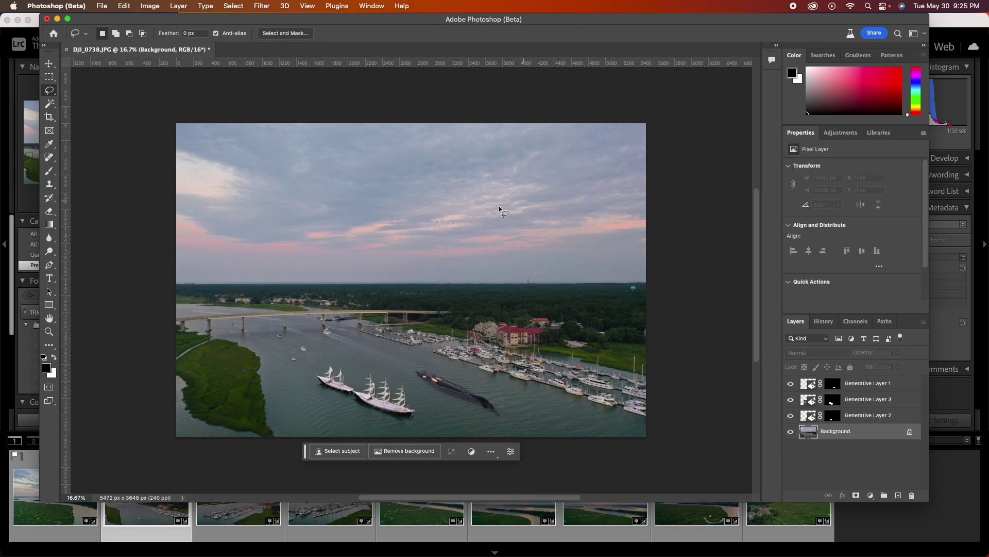